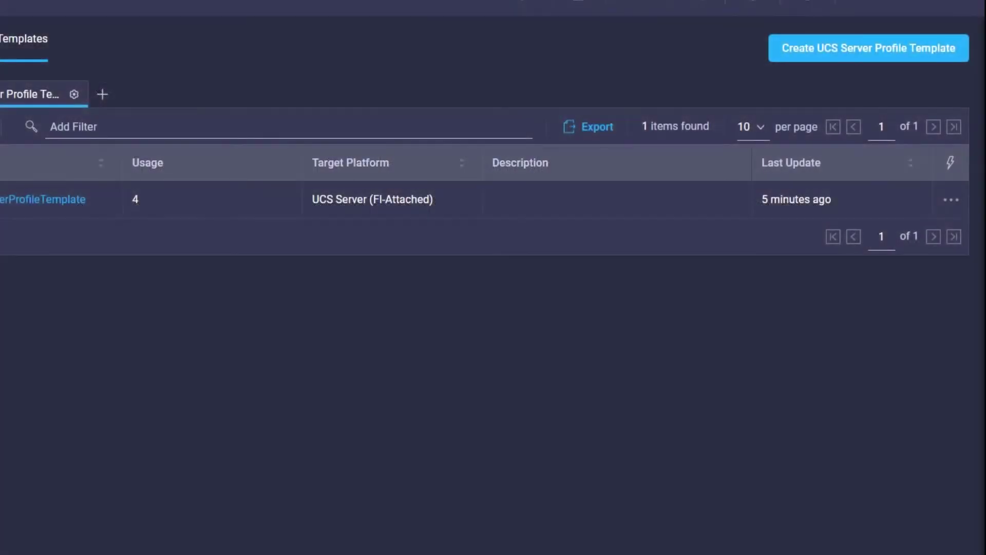
# - Clone Pod1ServerProfileTemplate, then delete the clone so only the original remains
pyautogui.click(950, 201)
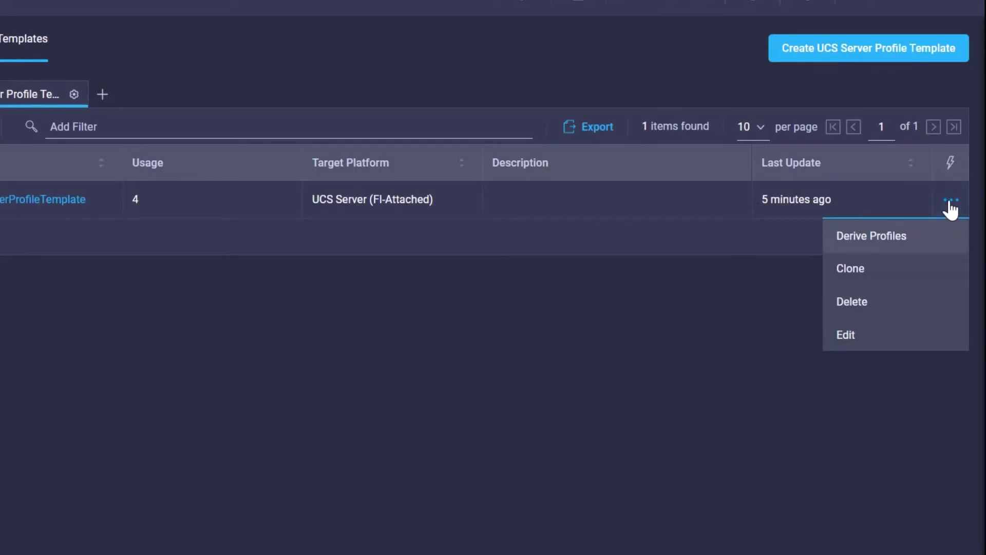
pyautogui.click(847, 280)
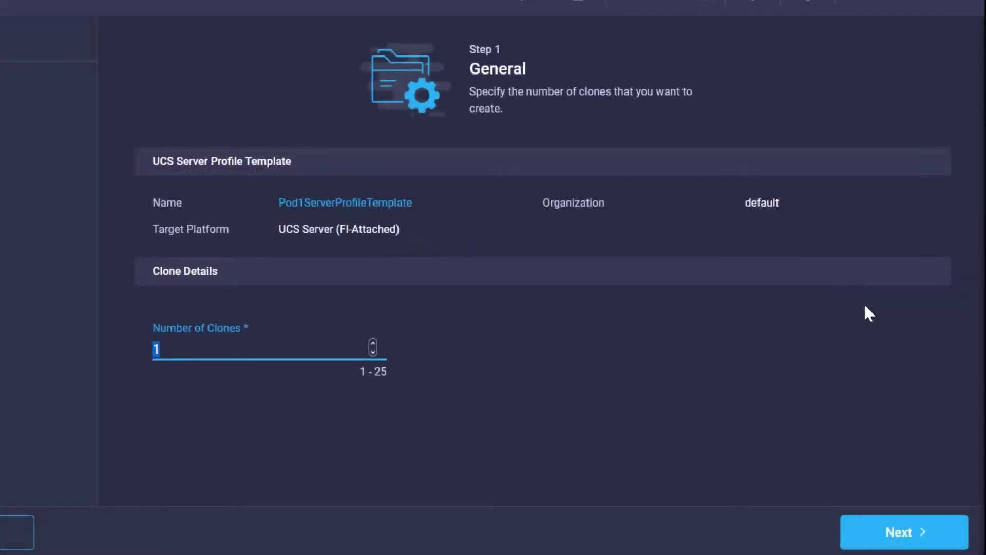
pyautogui.click(902, 533)
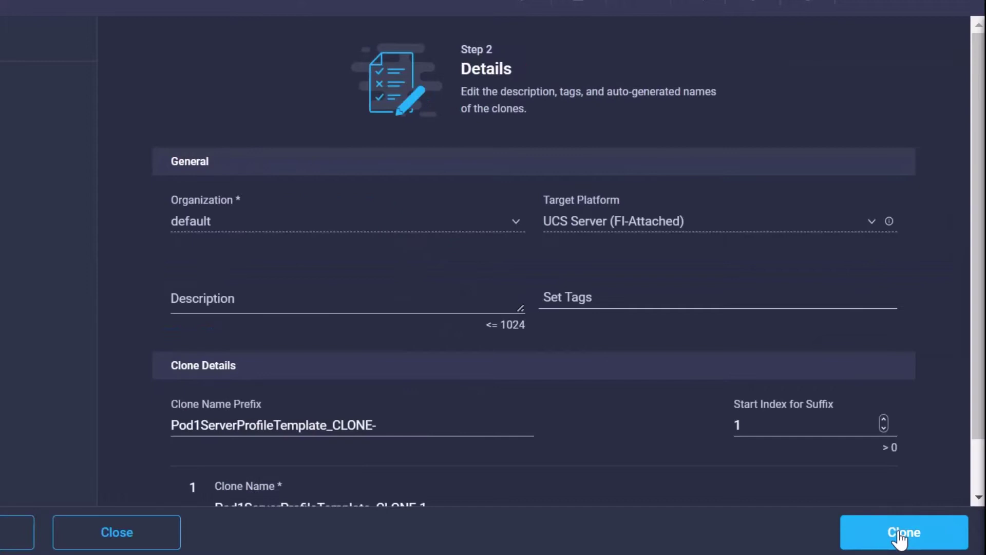
pyautogui.click(899, 536)
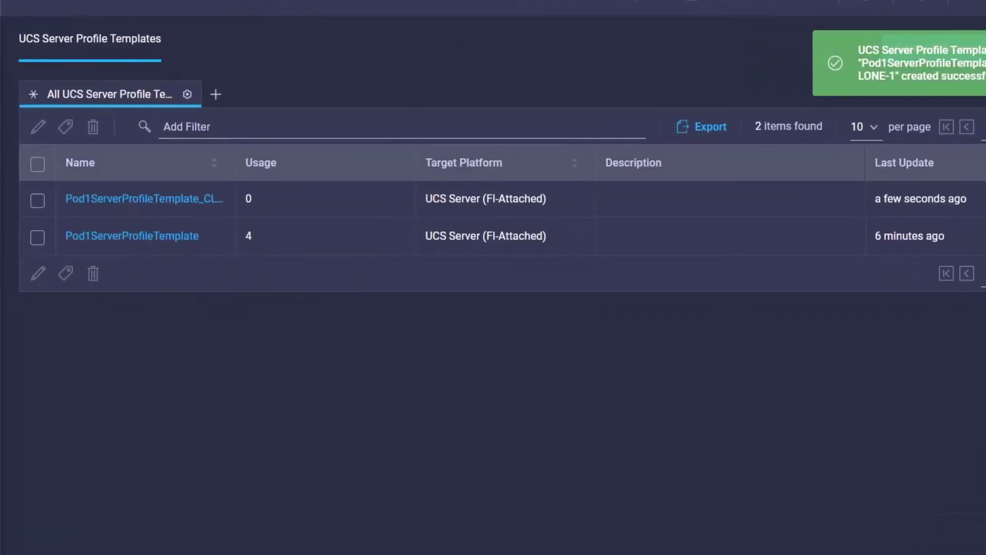
pyautogui.click(950, 199)
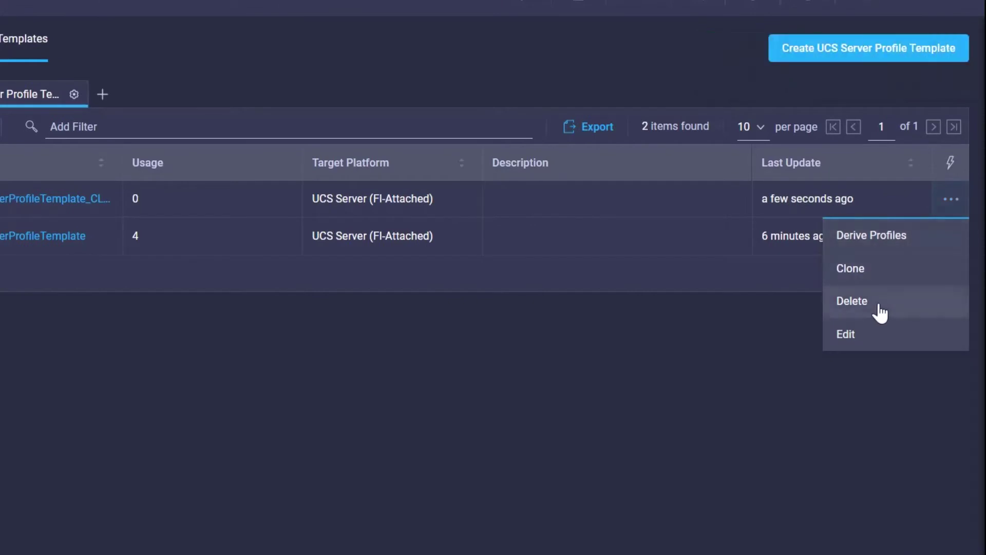
pyautogui.click(879, 335)
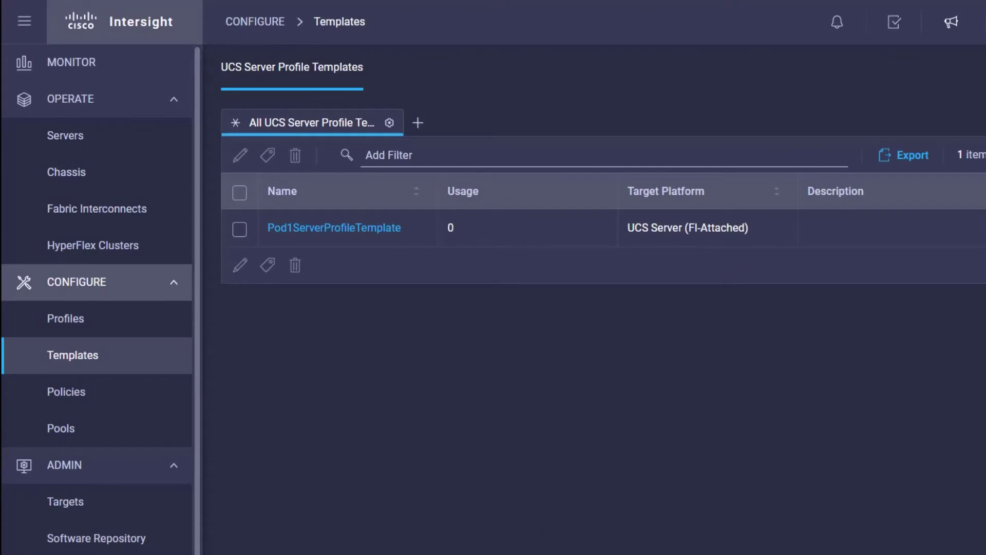
# - Start deriving profiles from Pod1ServerProfileTemplate with server assignment set to Assign Later
pyautogui.click(950, 202)
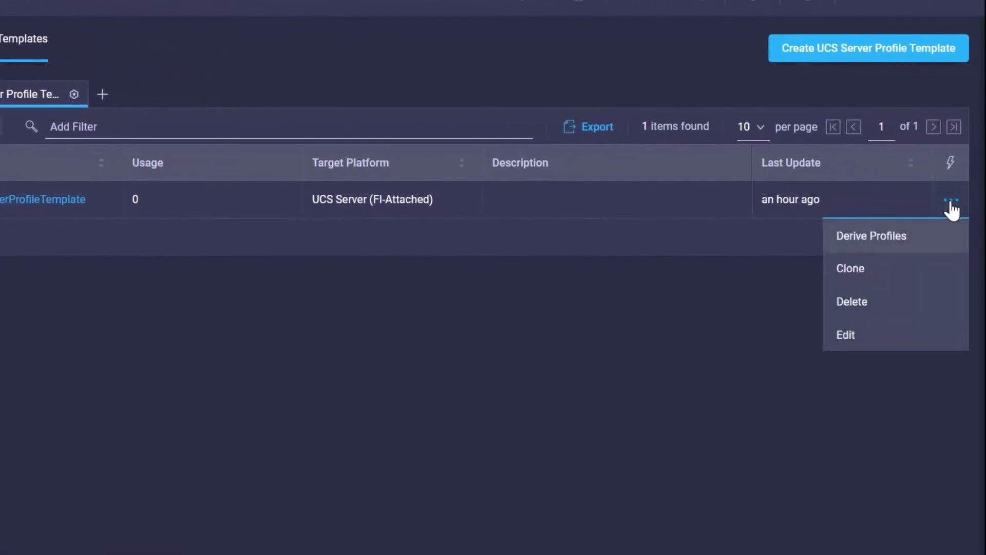
pyautogui.click(870, 237)
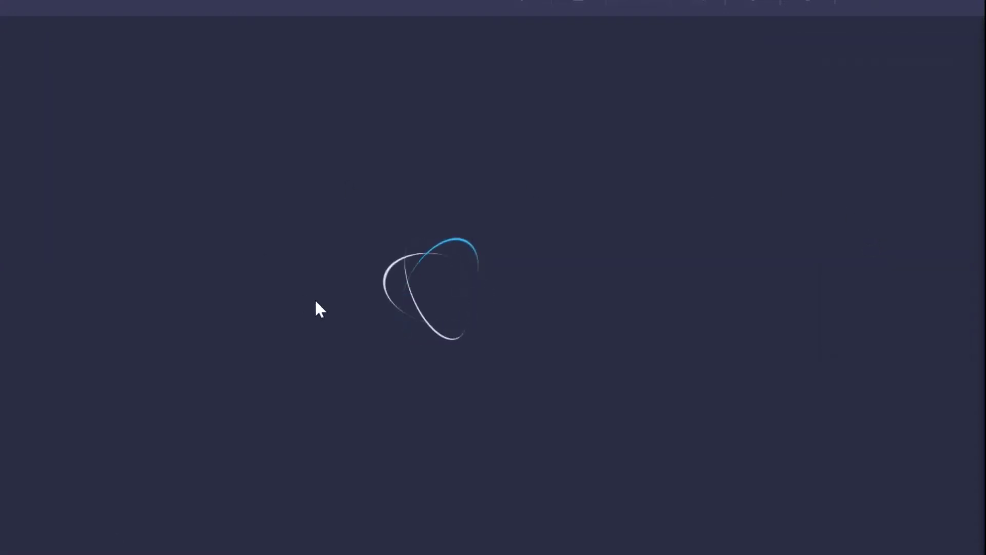
pyautogui.scroll(-4, 743, 329)
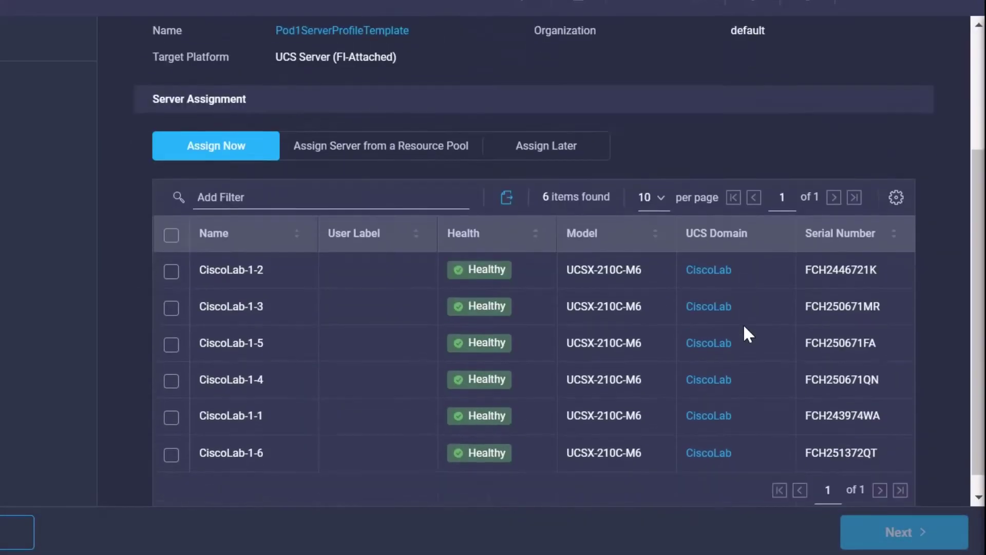
pyautogui.scroll(2, 622, 272)
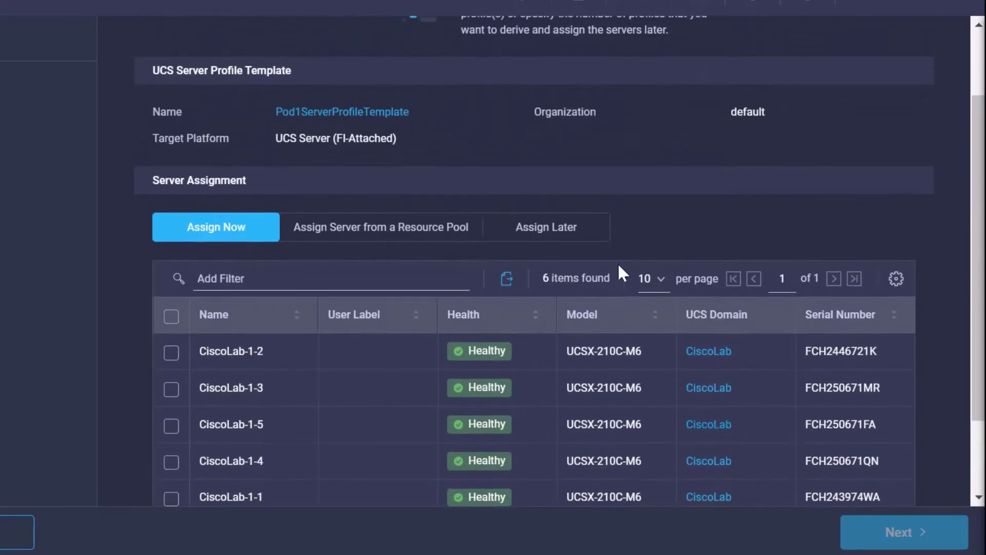
pyautogui.click(557, 234)
# - Set the number of profiles to 5 and derive Pod1ServerProfileTemplate_DERIVED-1 through -5
pyautogui.click(183, 379)
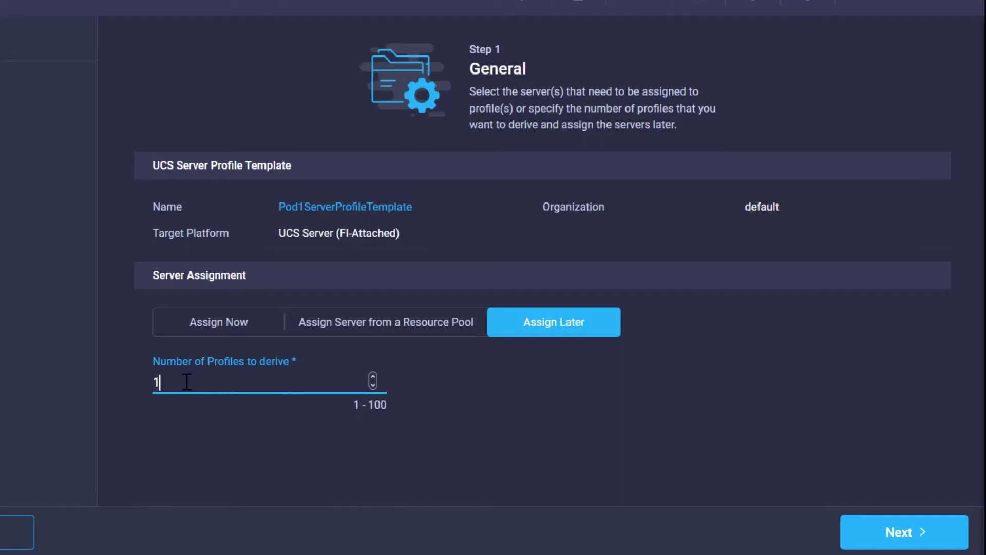
pyautogui.press('BackSpace')
pyautogui.write('5')
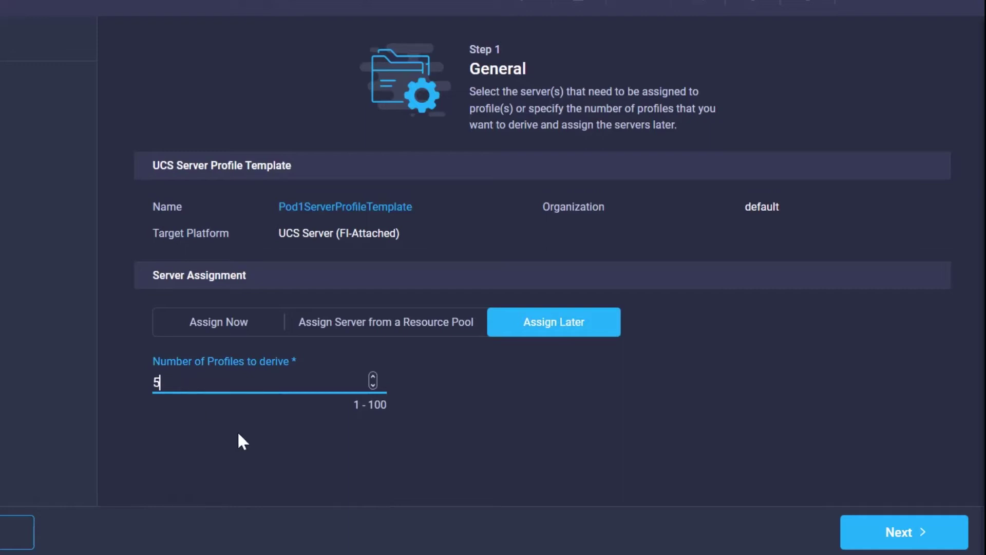
pyautogui.click(905, 532)
pyautogui.scroll(-3, 580, 425)
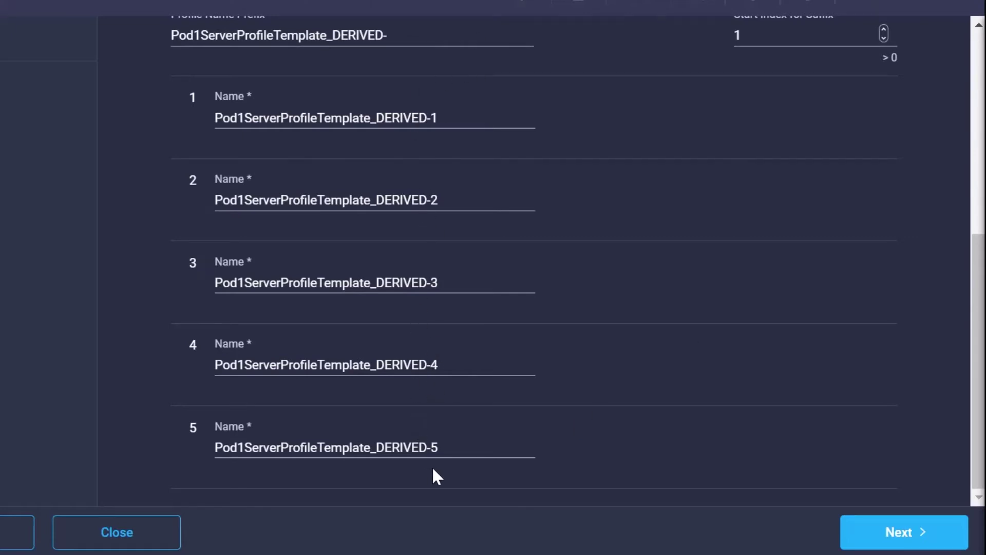
pyautogui.click(907, 533)
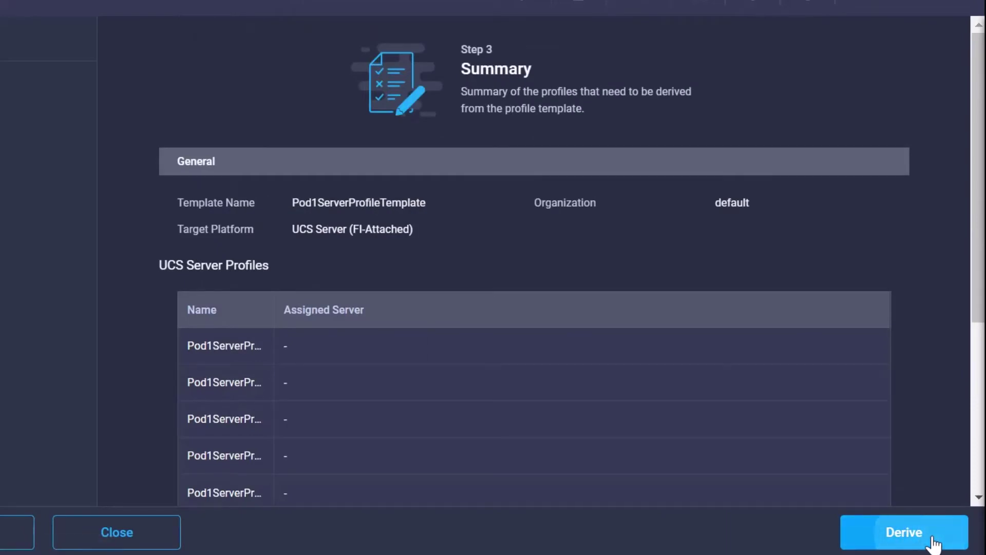
pyautogui.click(932, 539)
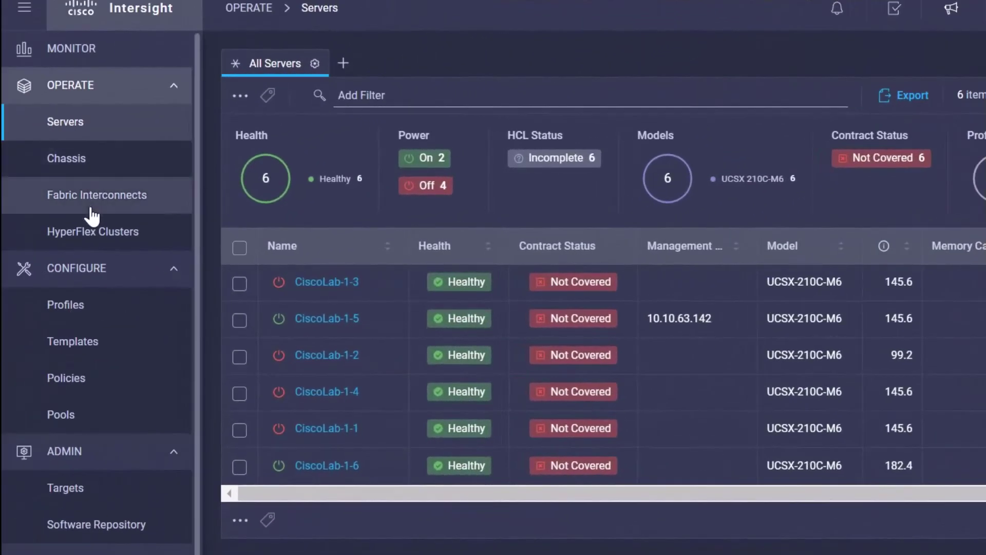
# - In UCS Server Profiles, detach Pod1ServerProfileTemplate_DERIVED-3 from its template and select it
pyautogui.click(79, 318)
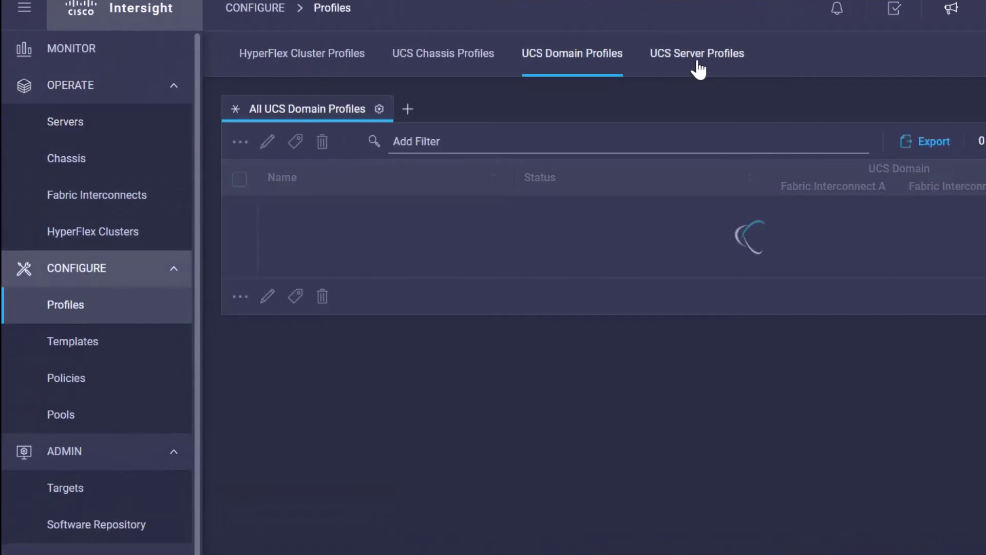
pyautogui.click(697, 58)
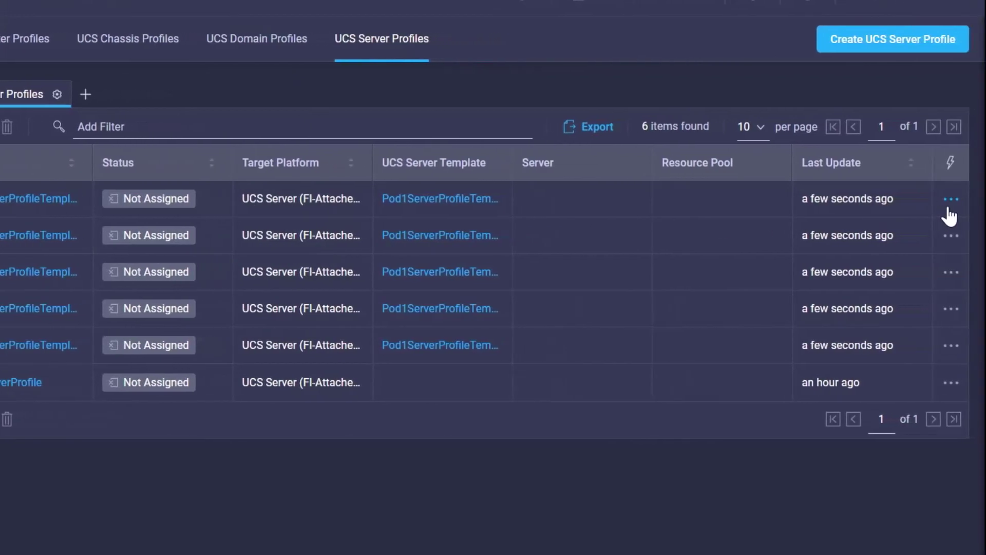
pyautogui.click(951, 201)
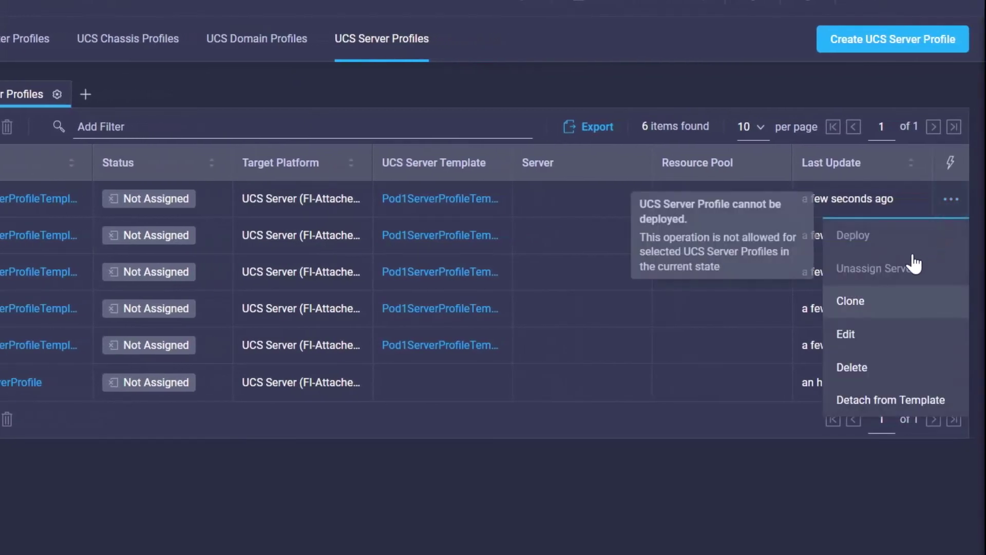
pyautogui.click(895, 406)
pyautogui.click(450, 329)
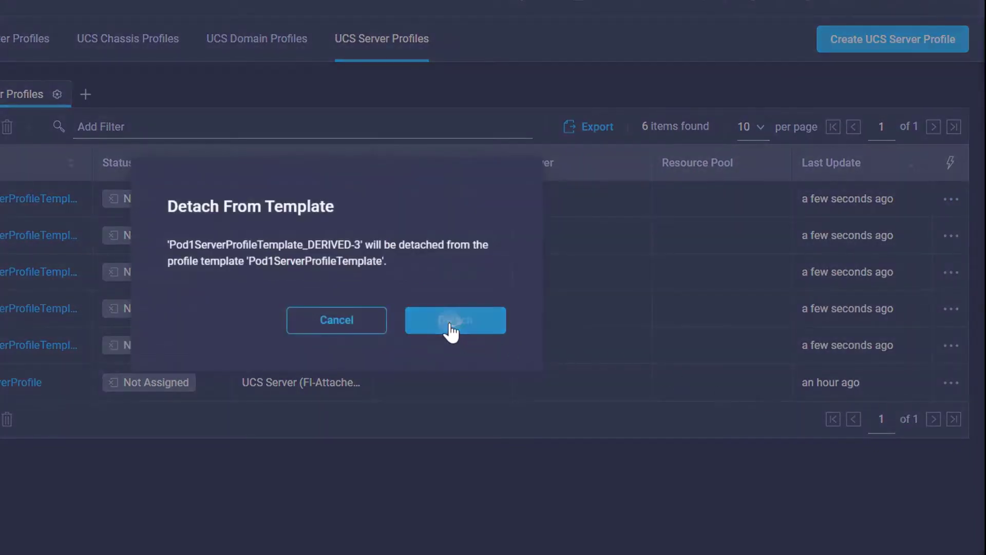
pyautogui.click(33, 200)
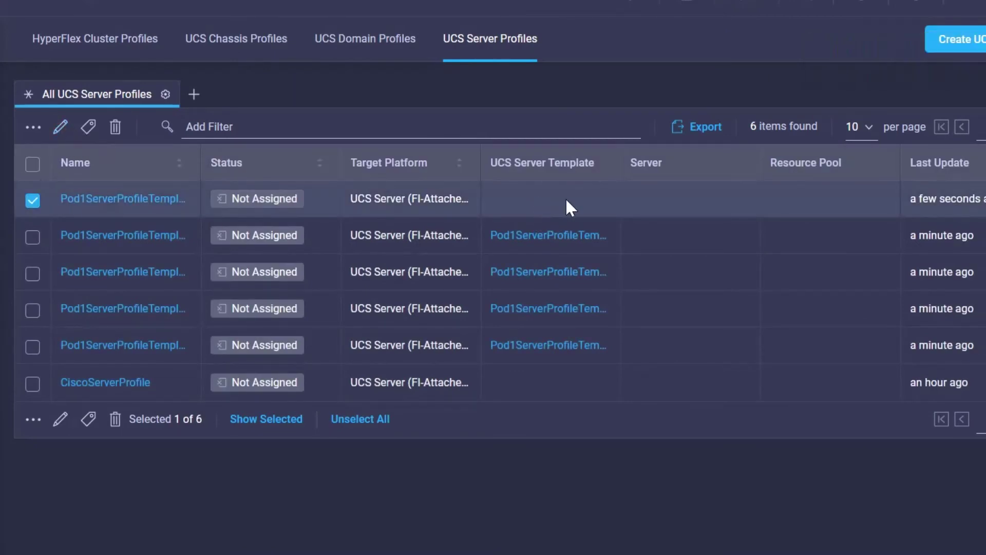
# - Choose Pod1ServerProfileTemplate as the template to reattach the detached profile to
pyautogui.click(951, 199)
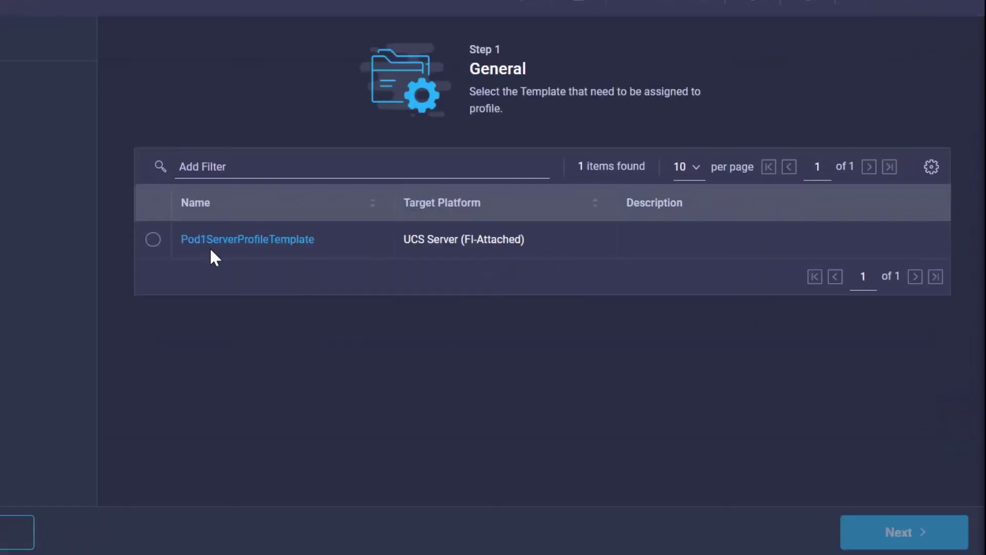
pyautogui.click(149, 241)
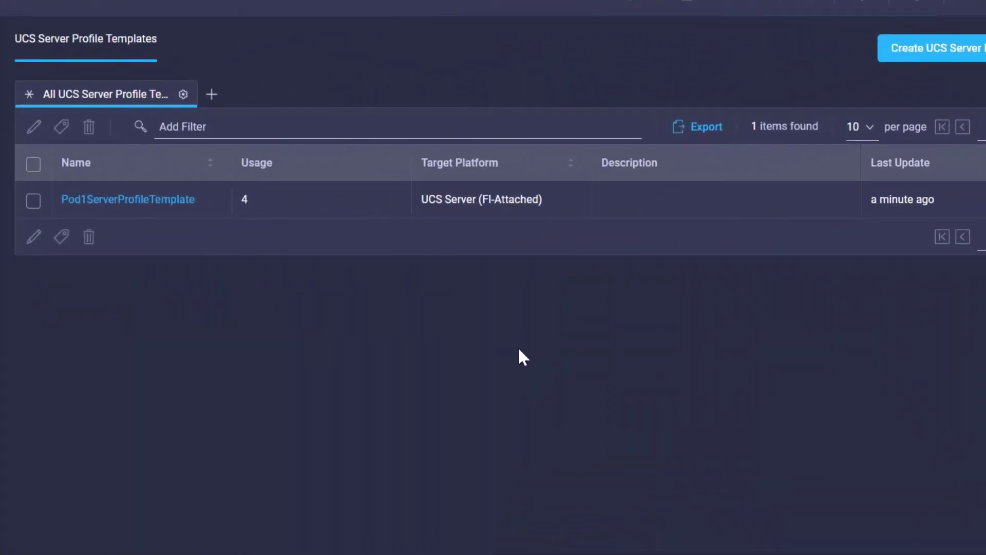
# - Edit Pod1ServerProfileTemplate's compute configuration to use the TestBIOS BIOS policy, then close the editor
pyautogui.click(33, 201)
pyautogui.click(32, 238)
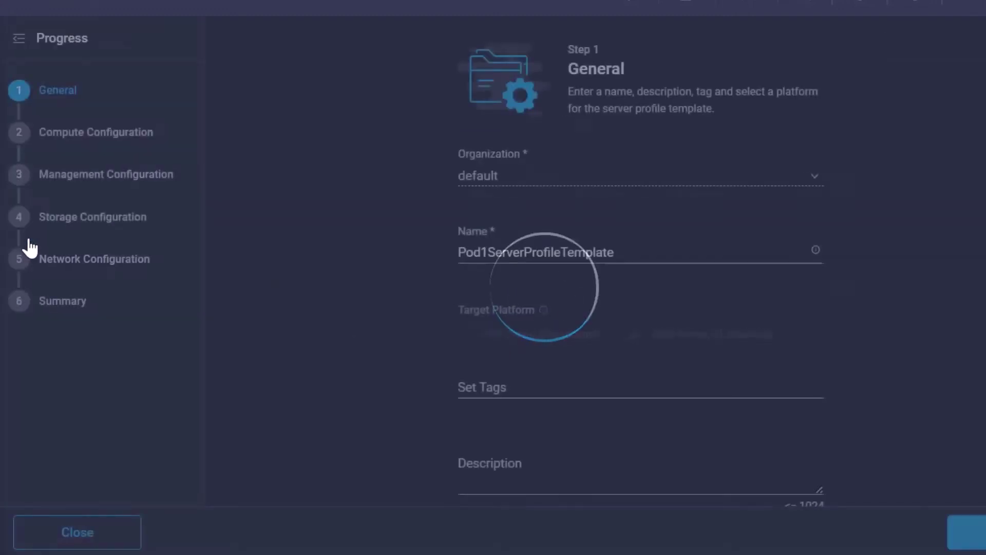
pyautogui.click(899, 534)
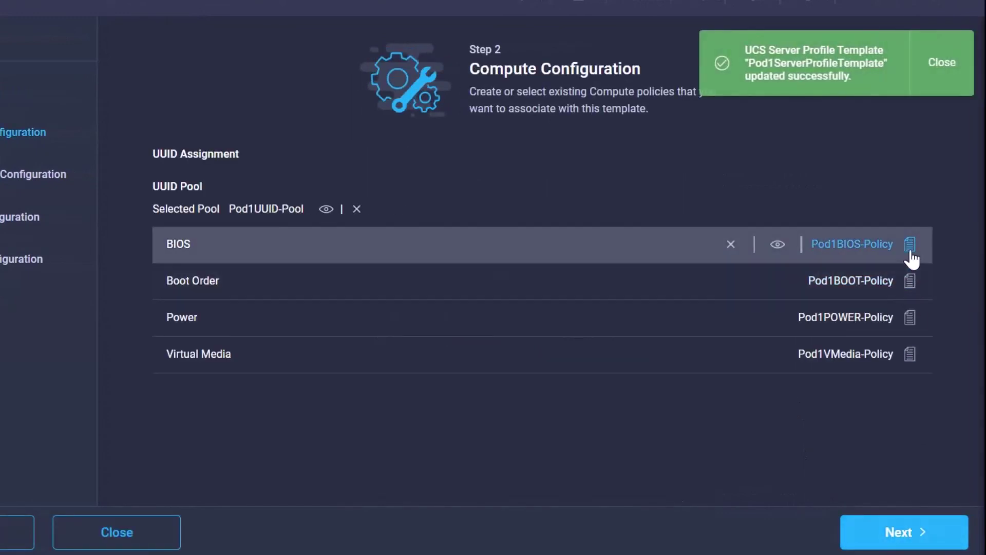
pyautogui.click(909, 244)
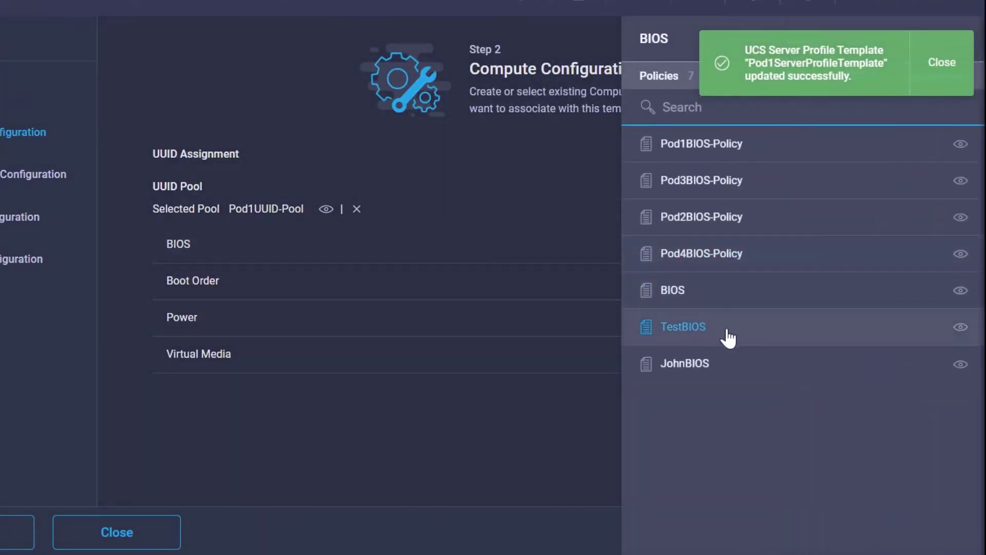
pyautogui.click(824, 340)
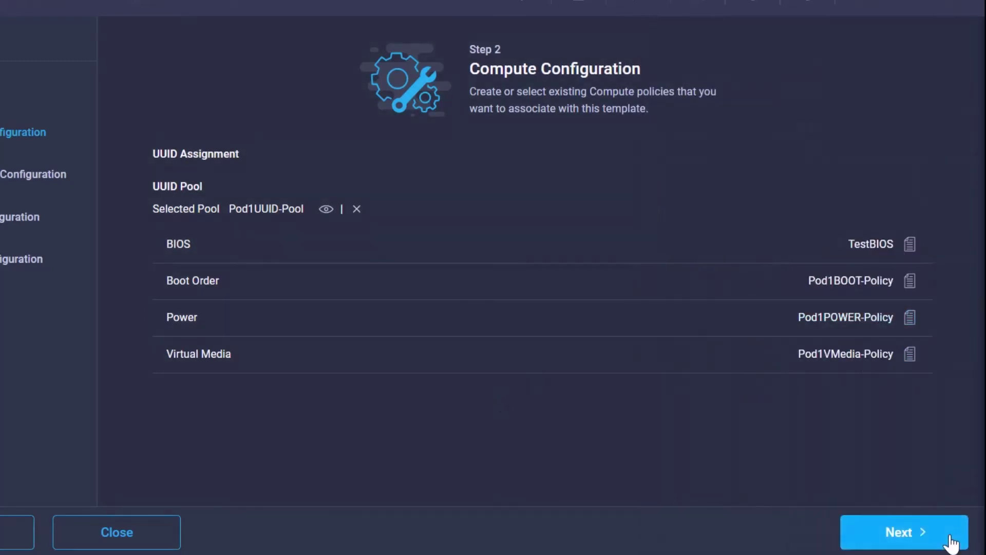
pyautogui.click(910, 533)
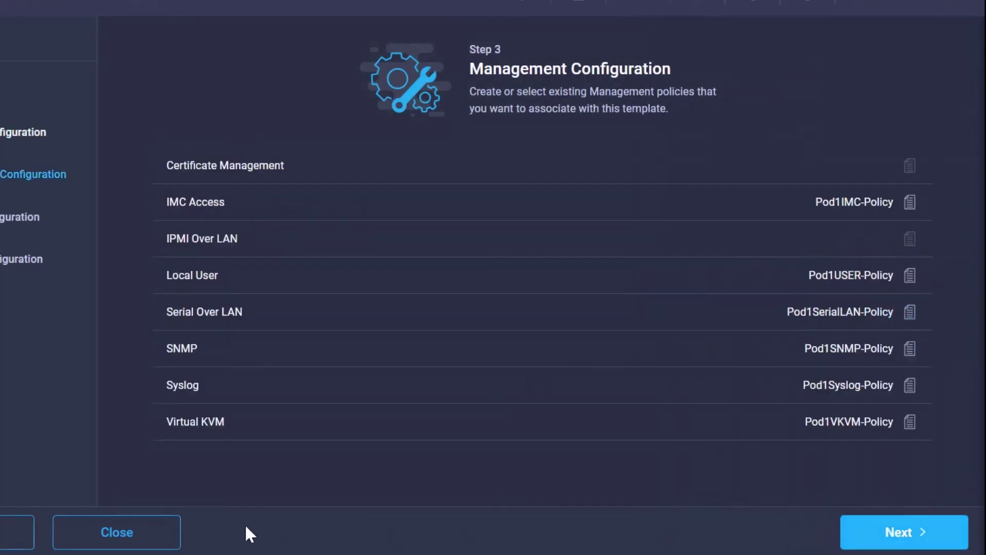
pyautogui.click(132, 534)
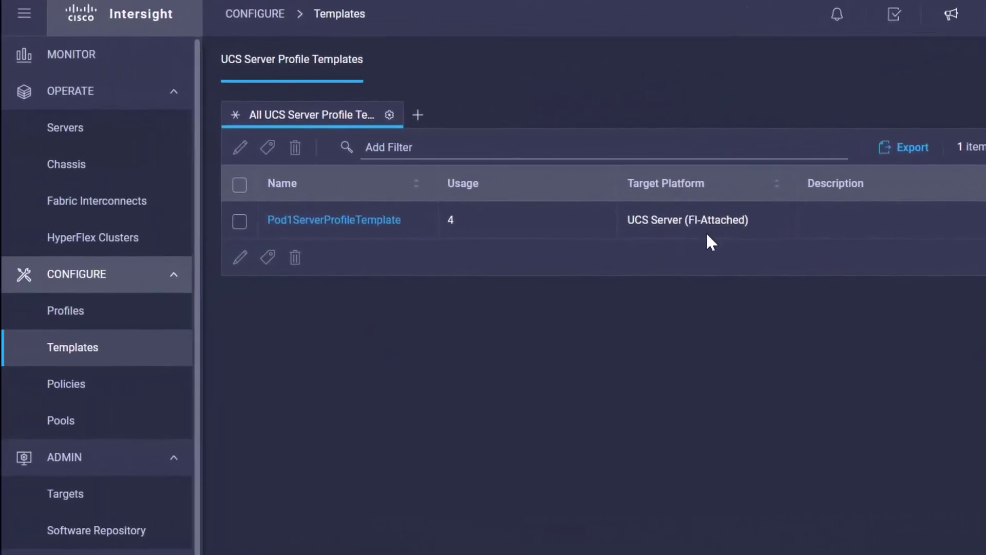
# - Open a derived server profile and view its pending BIOS policy changes
pyautogui.click(73, 315)
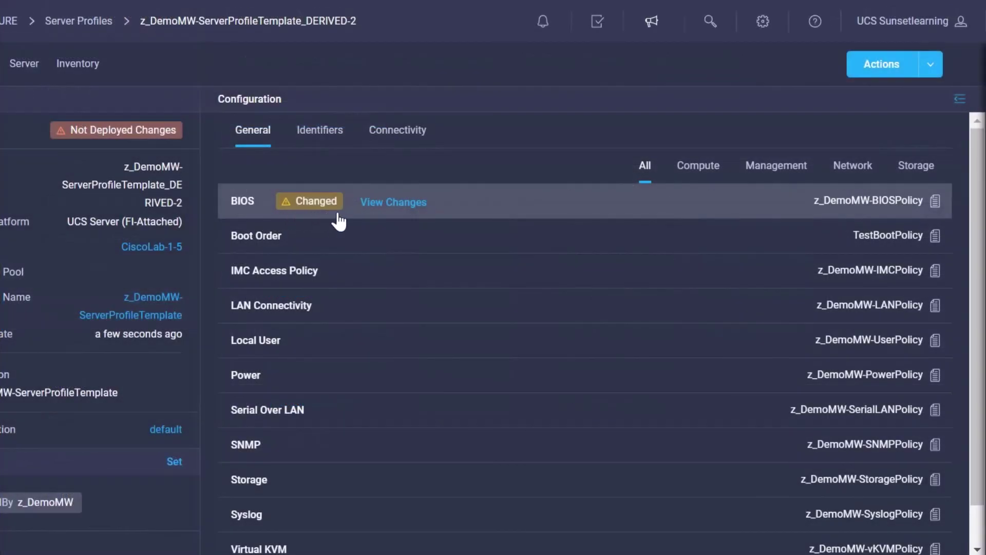
pyautogui.click(386, 209)
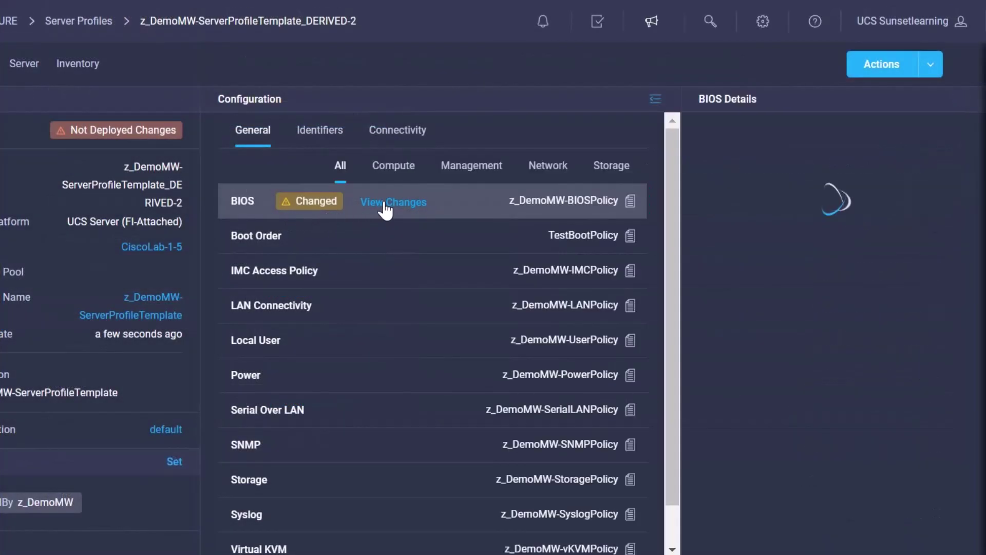